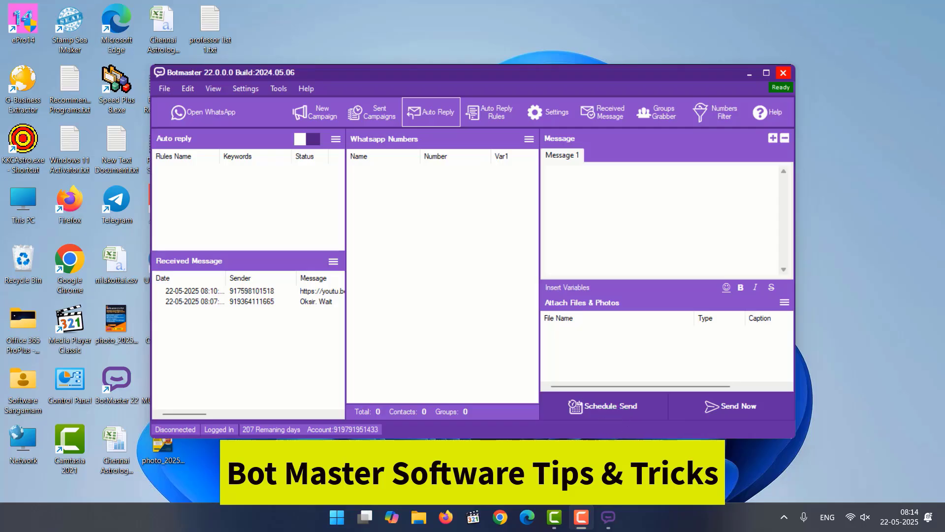
Review the available connection speed options in the sending settings, leaving them without choosing one.
{"action": "left_click", "coordinate": [544, 112]}
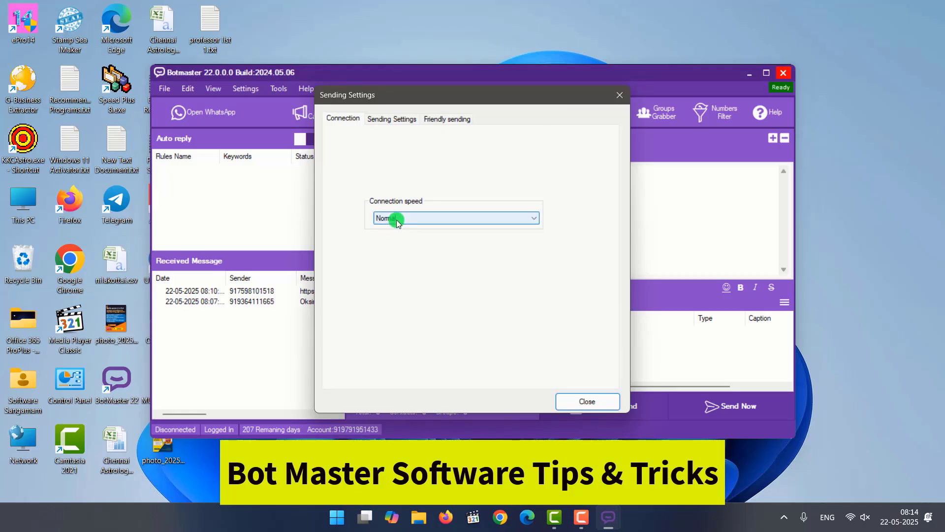
{"action": "left_click", "coordinate": [397, 220]}
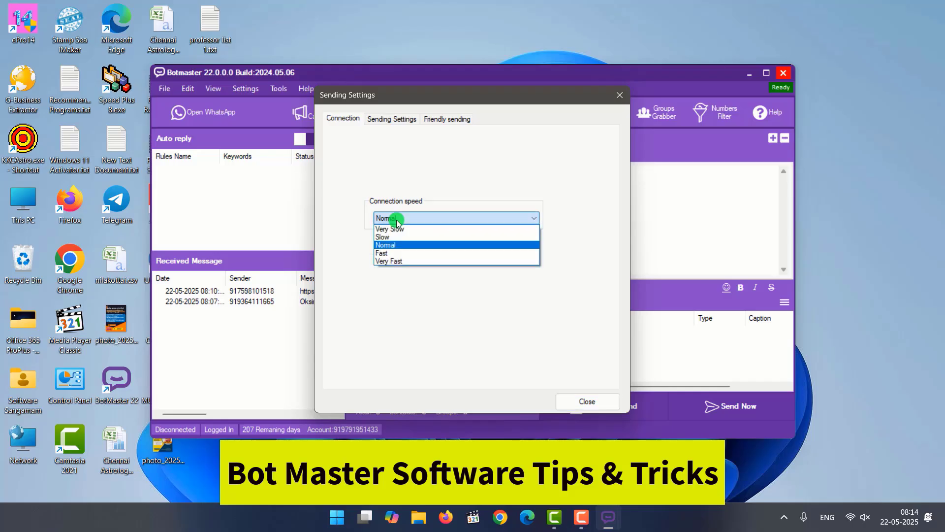
{"action": "left_click", "coordinate": [621, 96]}
{"action": "left_click", "coordinate": [621, 95]}
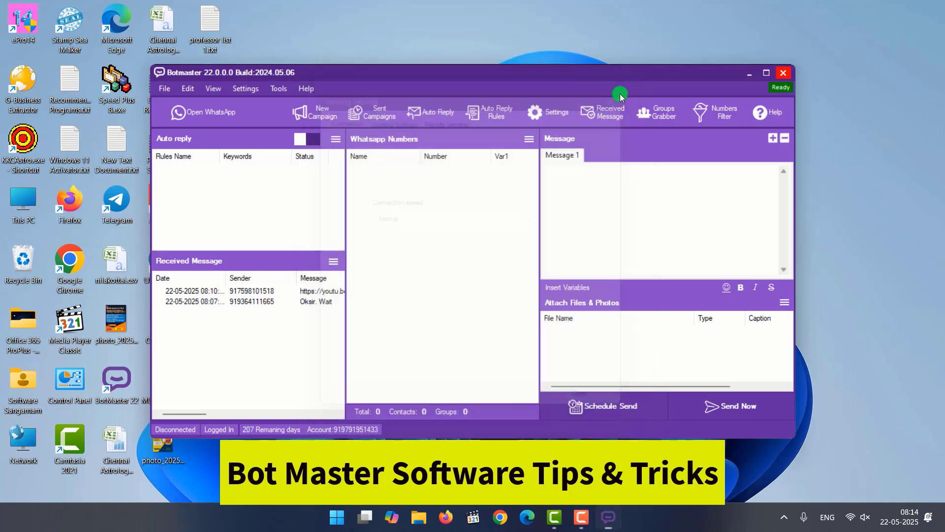
Set the connection speed to Slow in the sending settings.
{"action": "left_click", "coordinate": [552, 118]}
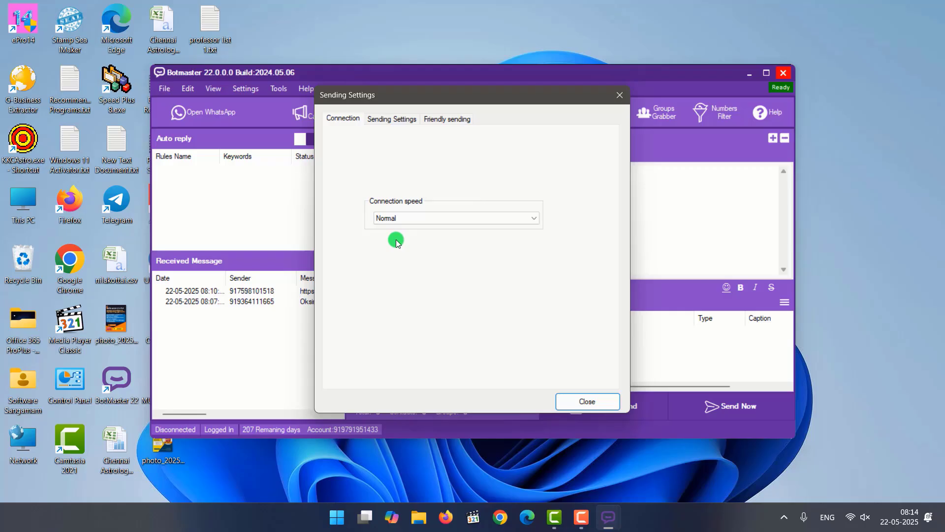
{"action": "left_click", "coordinate": [396, 217]}
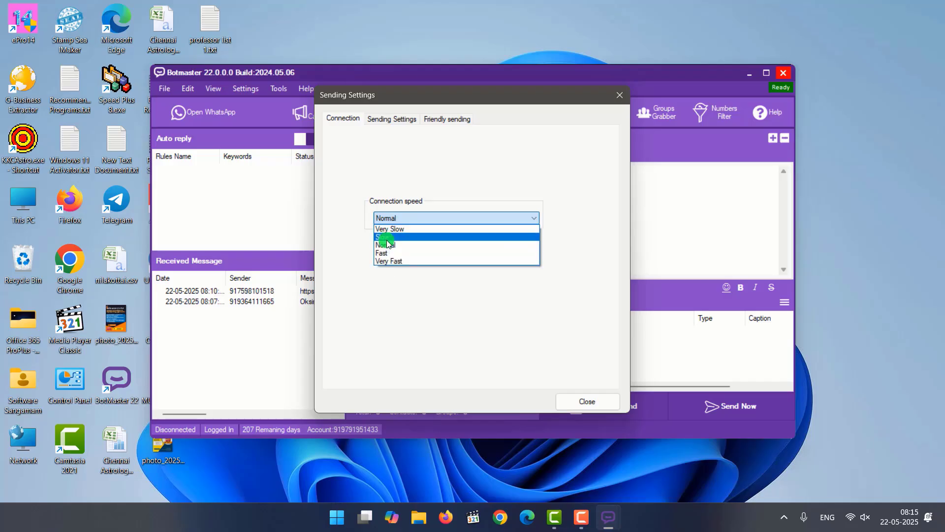
{"action": "left_click", "coordinate": [394, 238]}
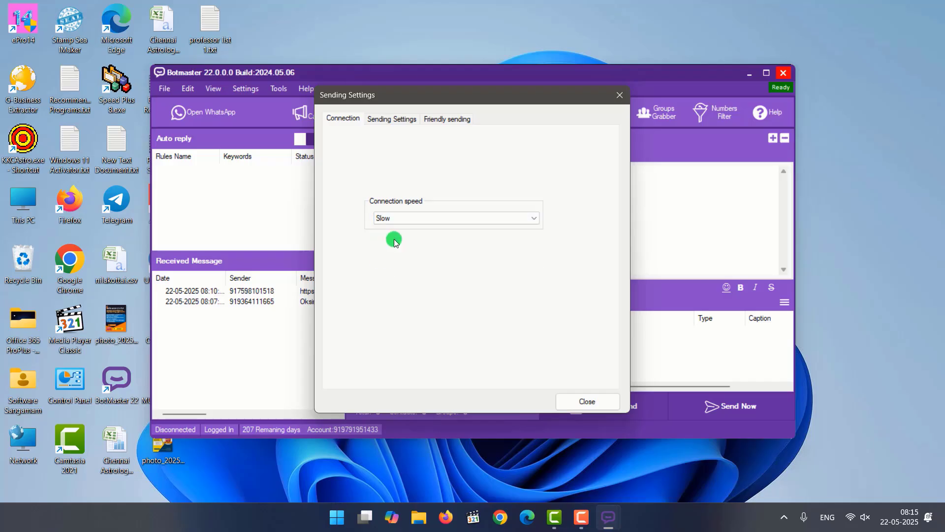
{"action": "left_click", "coordinate": [410, 218]}
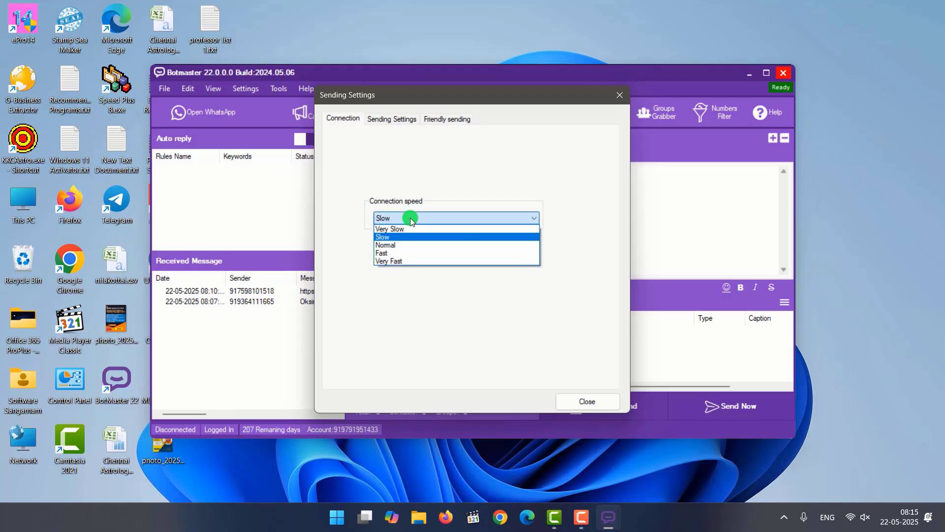
{"action": "left_click", "coordinate": [386, 238]}
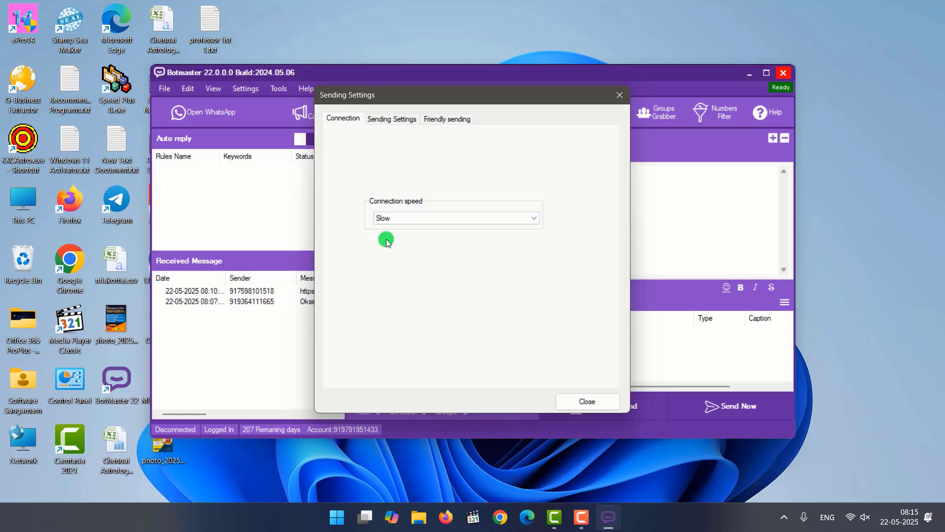
Examine the wait times between messages and the sleep-between-sending values in the sending settings, and close the dialog.
{"action": "left_click", "coordinate": [393, 123]}
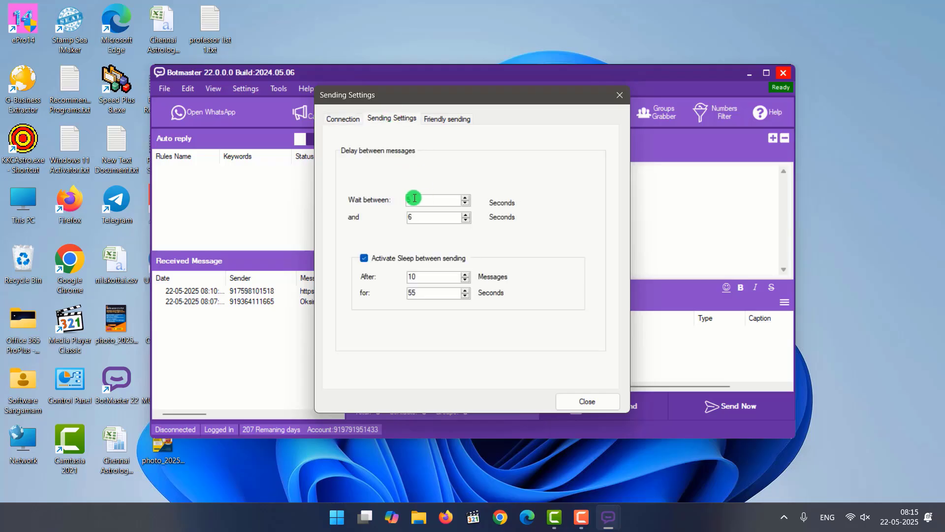
{"action": "left_click", "coordinate": [422, 219]}
{"action": "double_click", "coordinate": [417, 216]}
{"action": "left_click", "coordinate": [418, 220]}
{"action": "left_click", "coordinate": [364, 261]}
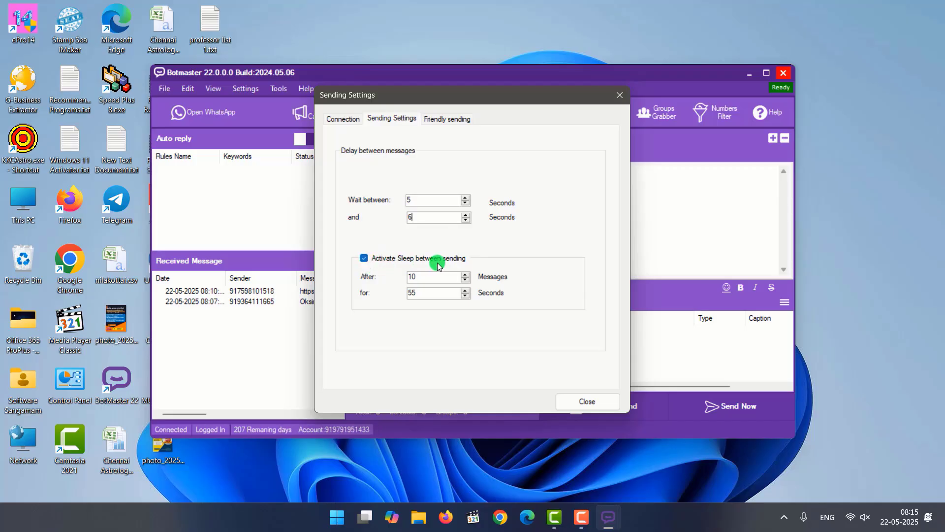
{"action": "double_click", "coordinate": [415, 277]}
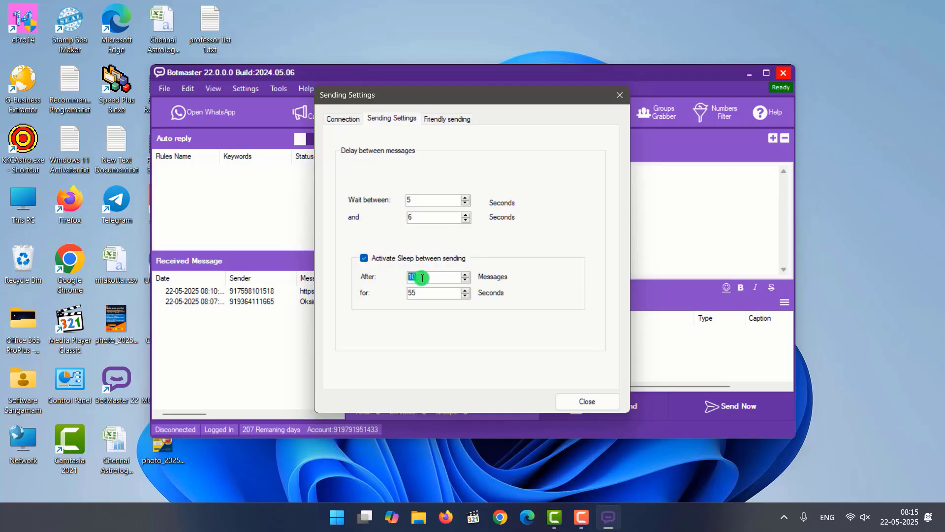
{"action": "left_click", "coordinate": [423, 278]}
{"action": "double_click", "coordinate": [408, 276]}
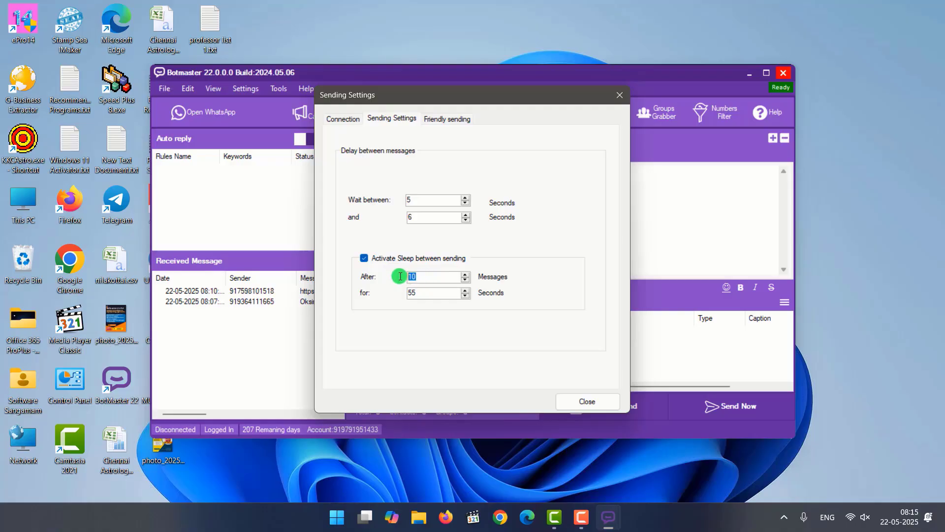
{"action": "double_click", "coordinate": [418, 294]}
{"action": "left_click", "coordinate": [575, 404]}
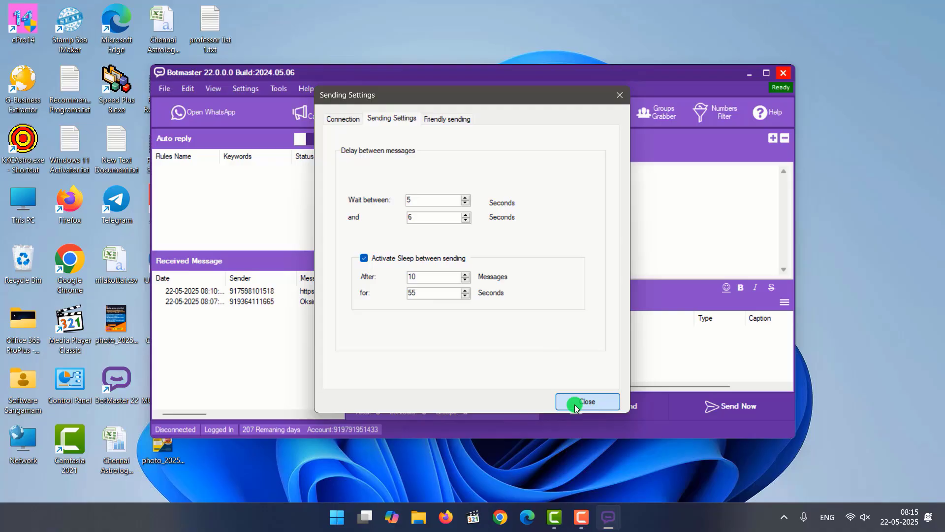
Try to fetch the account's WhatsApp groups in the Group Grabber, and close it.
{"action": "left_click", "coordinate": [659, 118]}
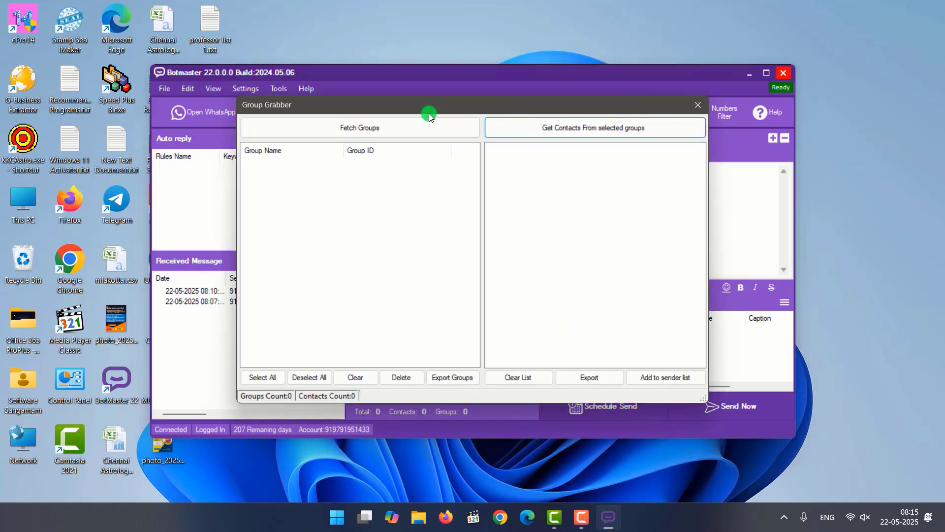
{"action": "left_click", "coordinate": [357, 129]}
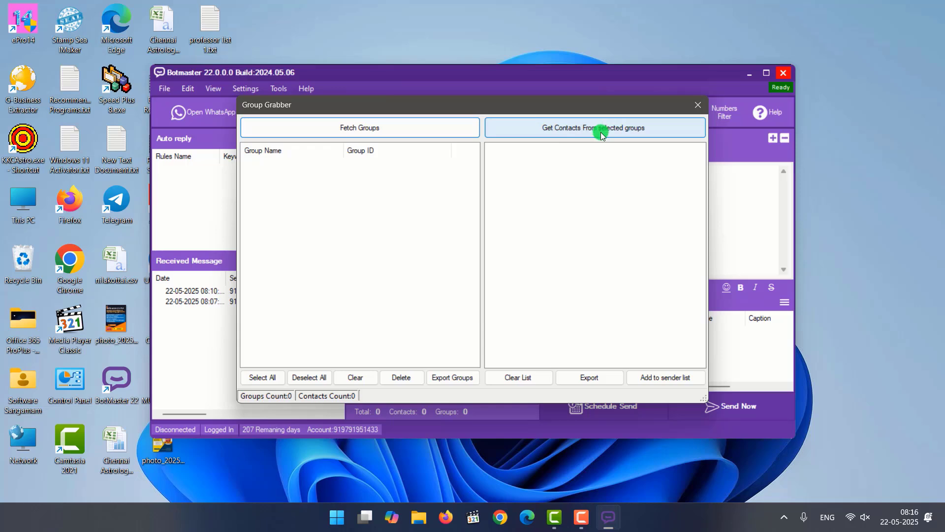
{"action": "left_click", "coordinate": [693, 104]}
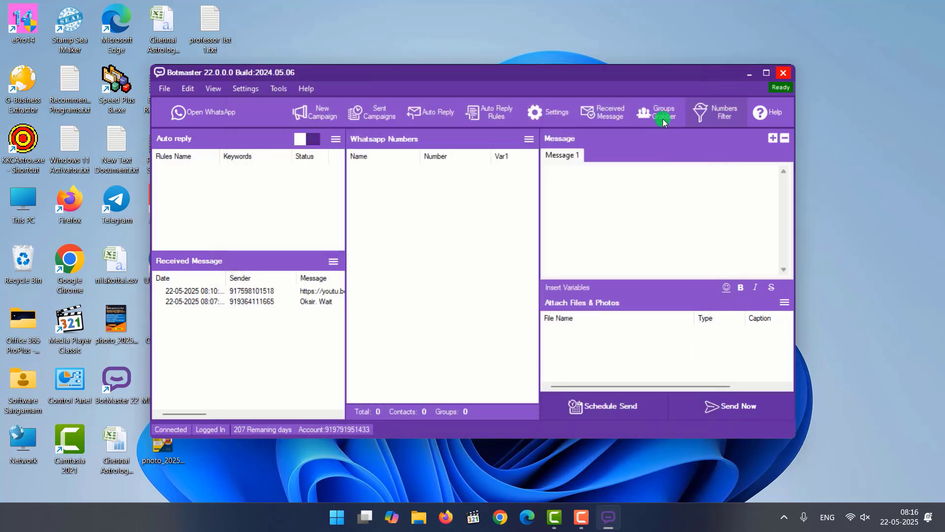
Import the contacts from nilakottai.csv on the Desktop into the WhatsApp Numbers Filter and start checking the numbers.
{"action": "left_click", "coordinate": [716, 112]}
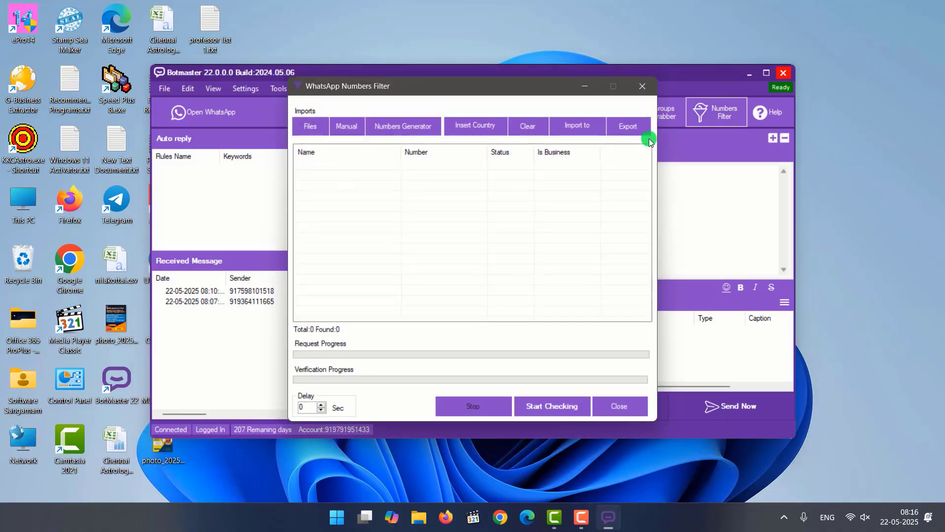
{"action": "left_click", "coordinate": [308, 126]}
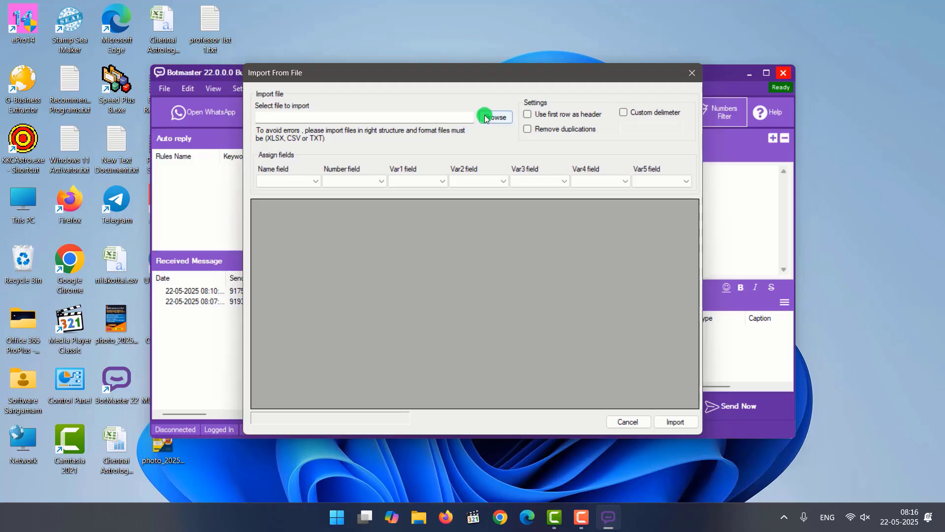
{"action": "left_click", "coordinate": [485, 119]}
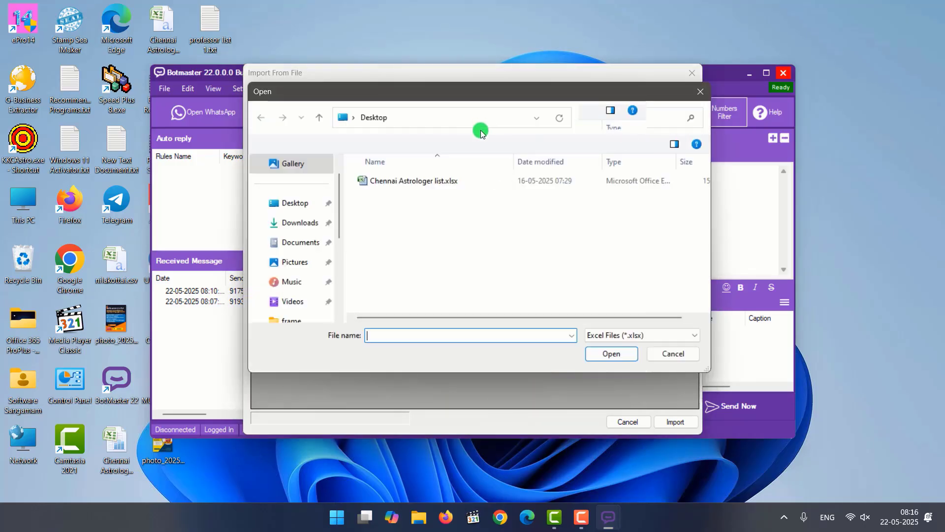
{"action": "left_click", "coordinate": [599, 334]}
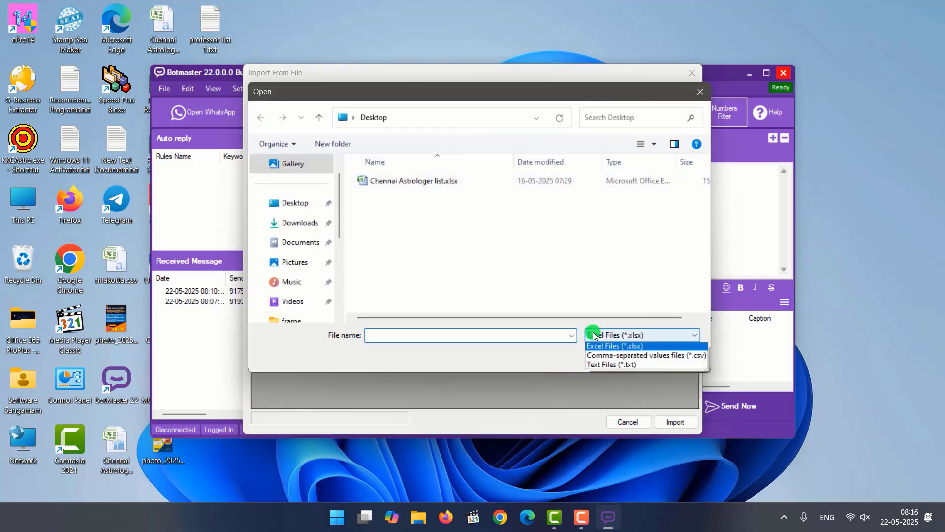
{"action": "left_click", "coordinate": [605, 361]}
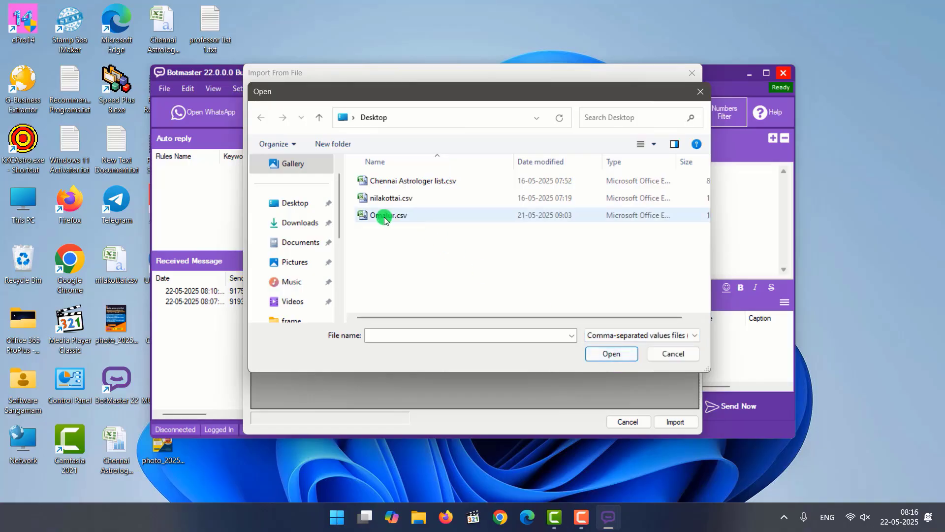
{"action": "left_click", "coordinate": [379, 198]}
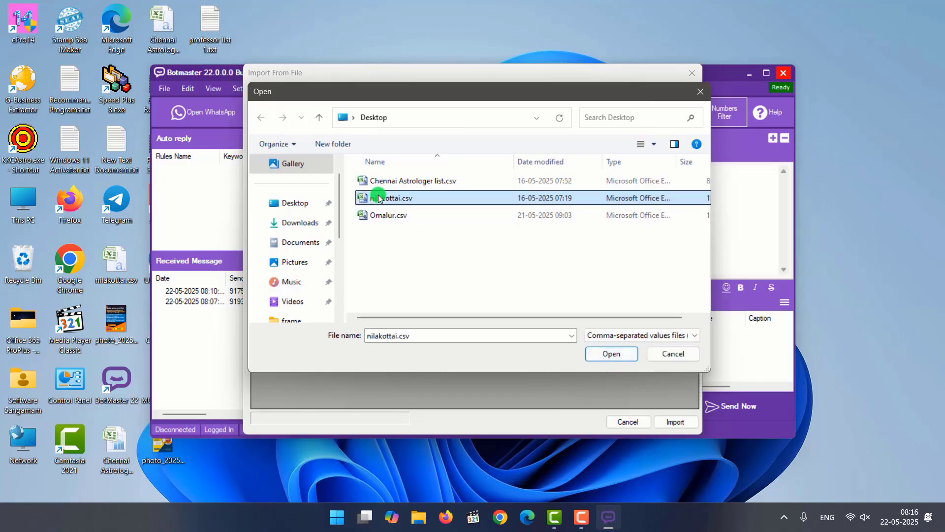
{"action": "left_click", "coordinate": [611, 353]}
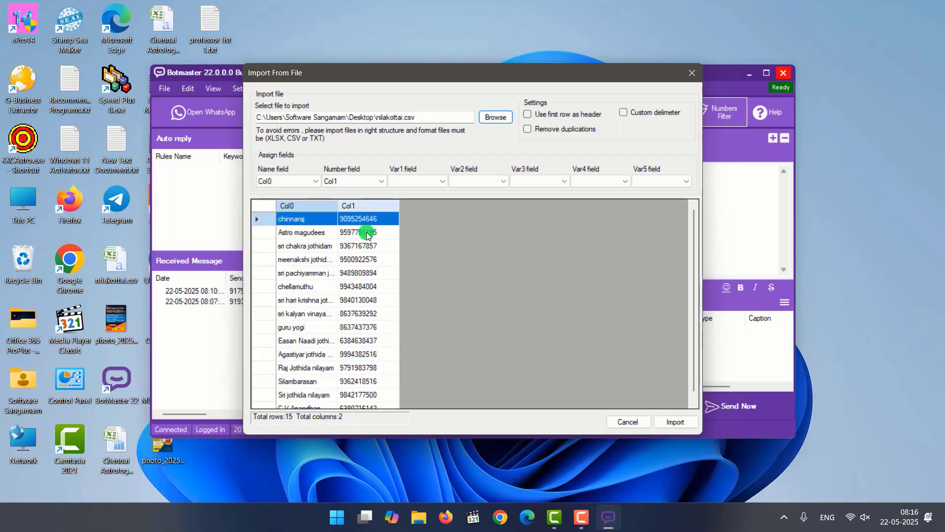
{"action": "left_click", "coordinate": [671, 422]}
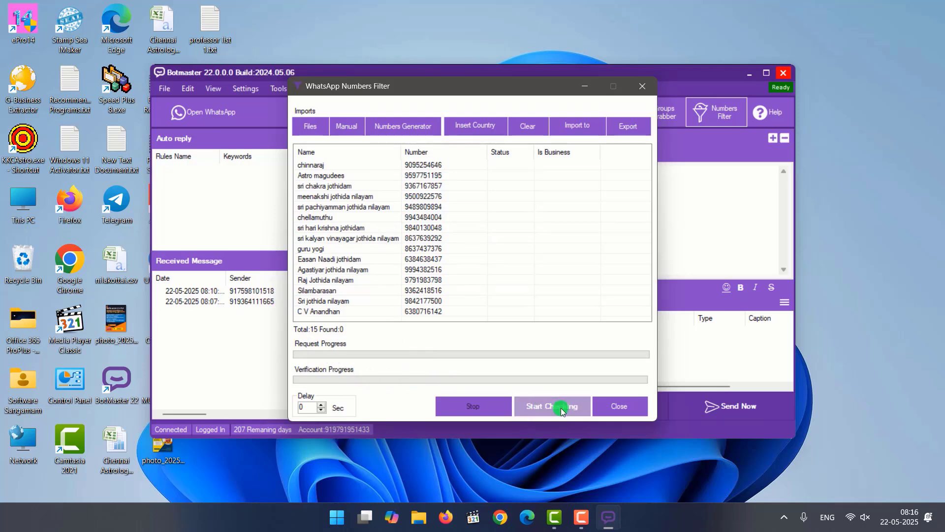
{"action": "left_click", "coordinate": [575, 410]}
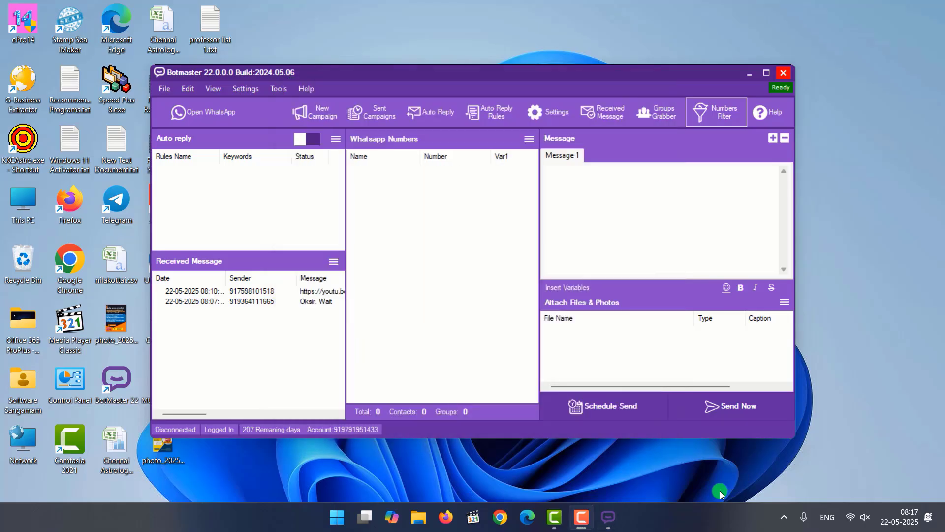
View the message and attachment options of the auto-reply message editor, and close it without entering anything.
{"action": "left_click", "coordinate": [448, 115]}
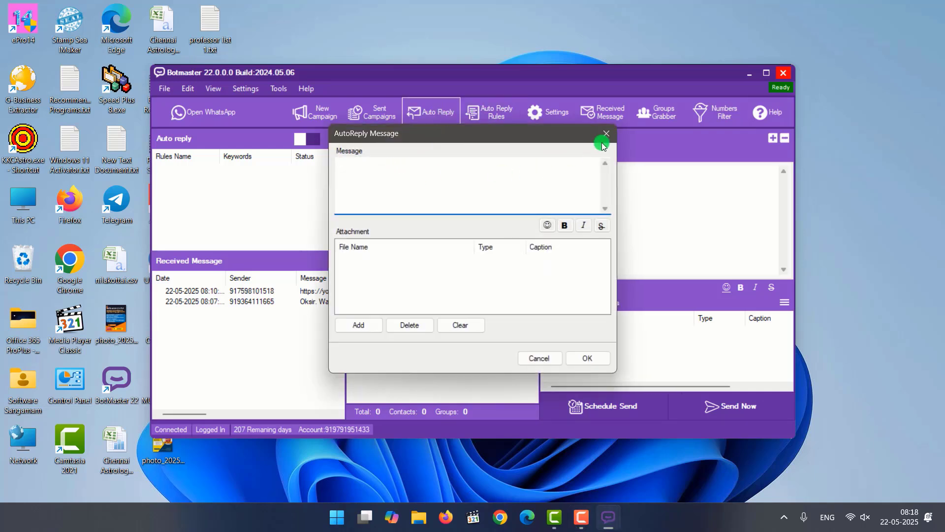
{"action": "left_click", "coordinate": [606, 134]}
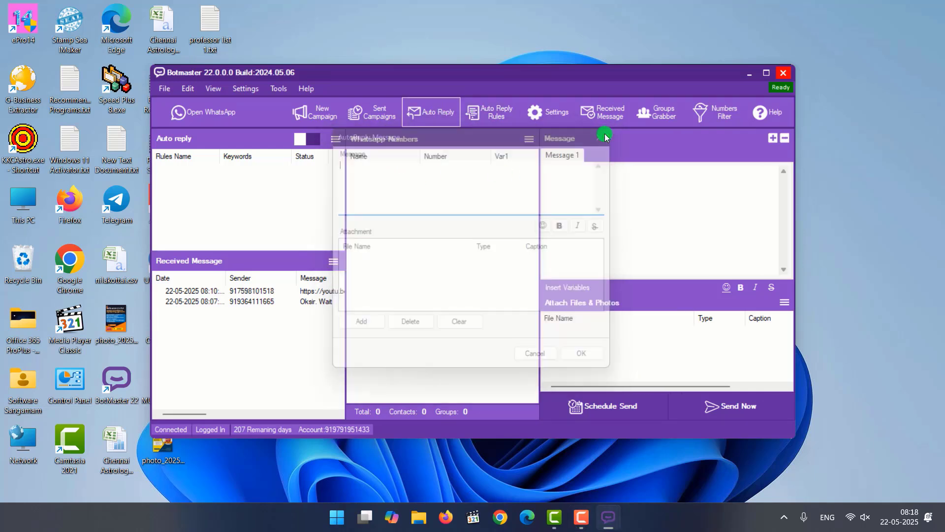
{"action": "left_click", "coordinate": [432, 118]}
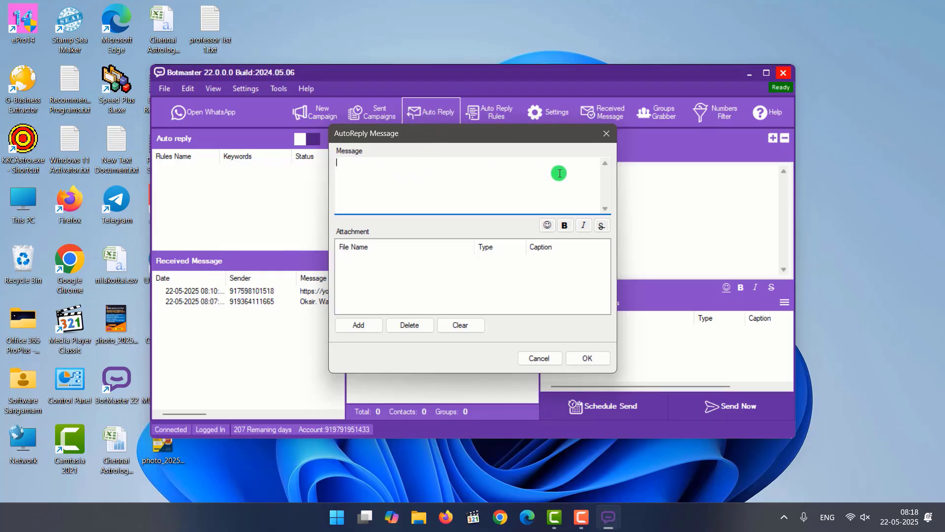
{"action": "left_click", "coordinate": [607, 133]}
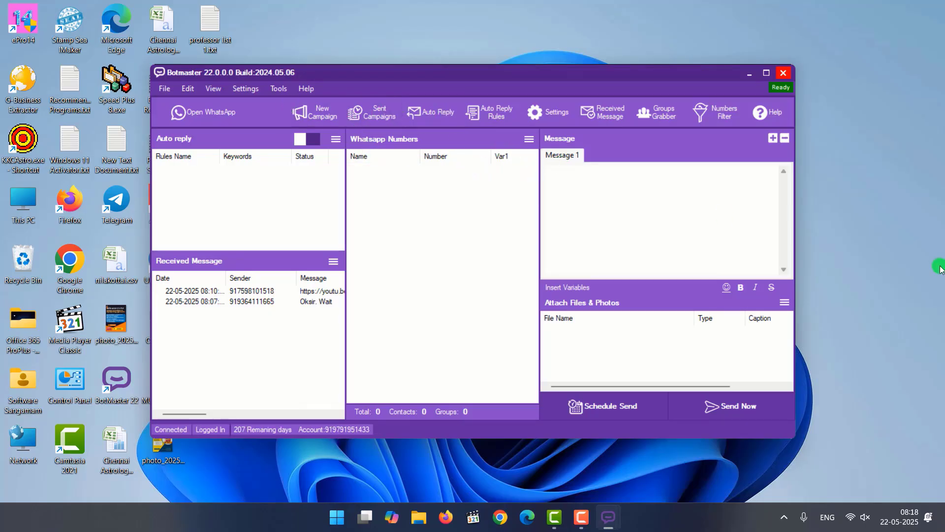
{"action": "left_click", "coordinate": [237, 91]}
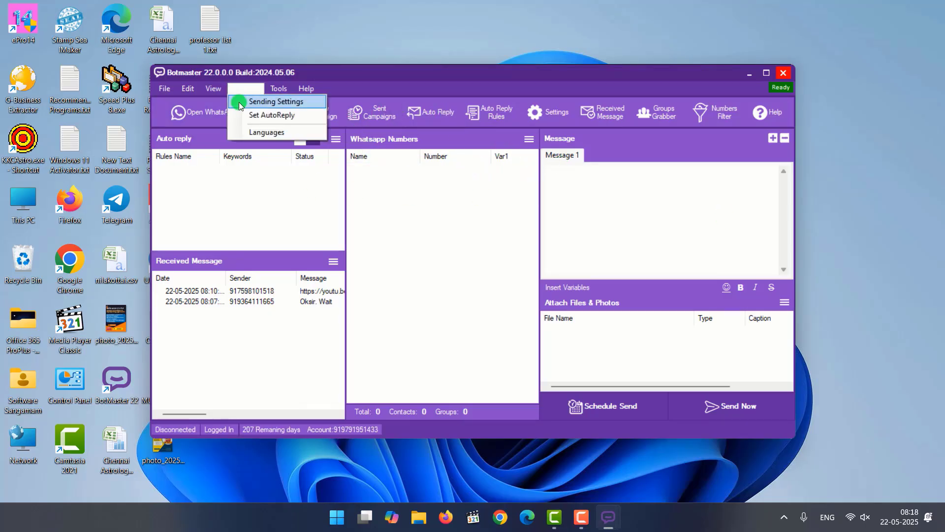
{"action": "mouse_move", "coordinate": [188, 91]}
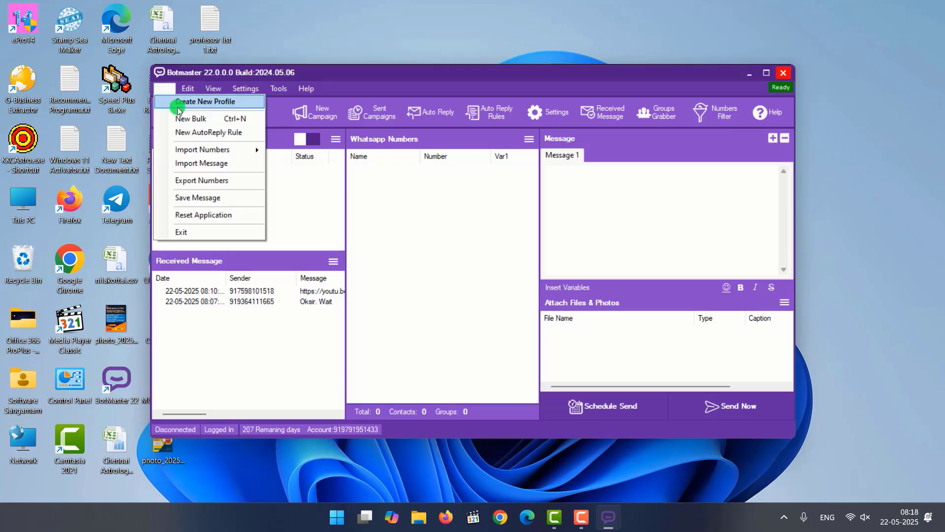
{"action": "left_click", "coordinate": [418, 161]}
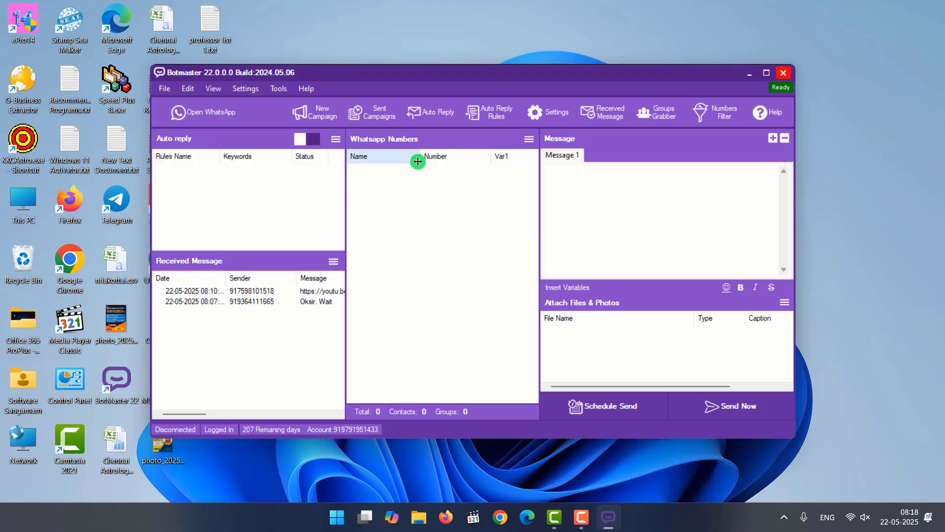